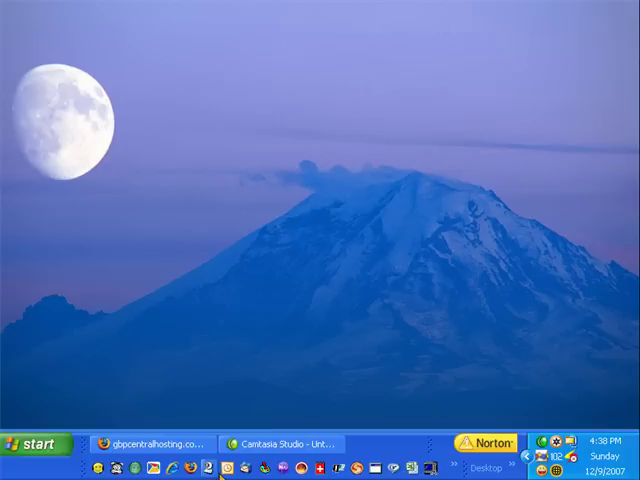
Step: Bring the Firefox window showing the cPanel home page to the front
click(150, 443)
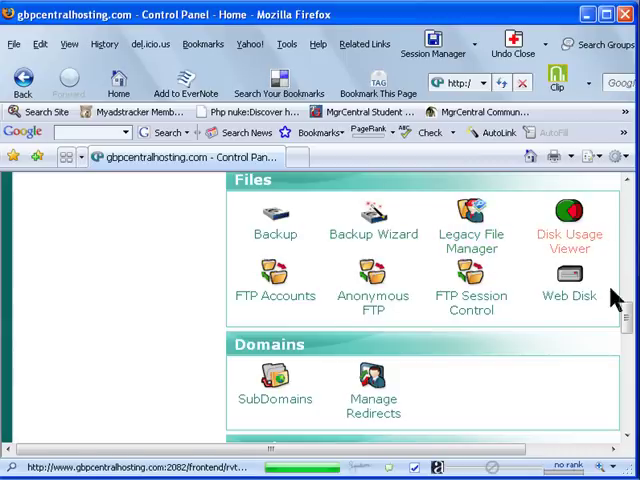
mouse_move(627, 315)
mouse_down()
mouse_move(628, 200)
mouse_move(628, 318)
mouse_up()
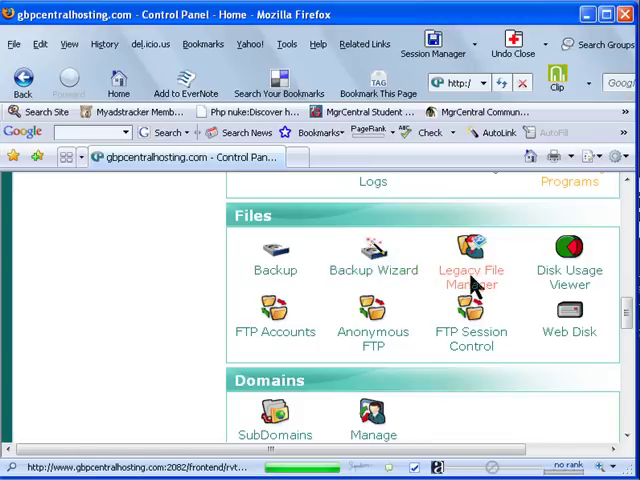
Step: Launch Legacy File Manager, switching the start folder from Web Root to Home Directory
click(472, 283)
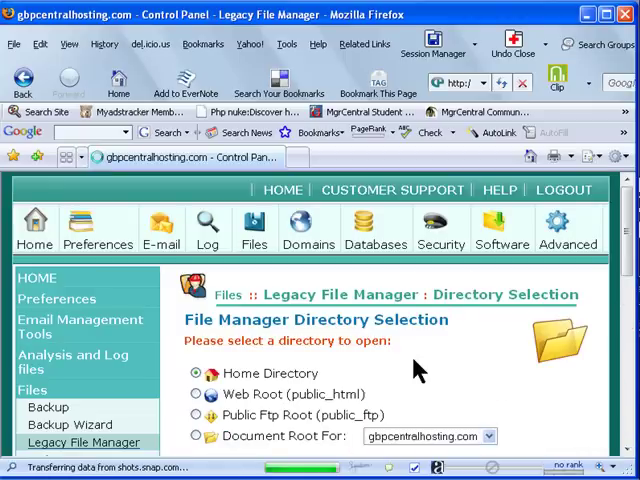
scroll(417, 370, down, 1)
scroll(417, 360, down, 1)
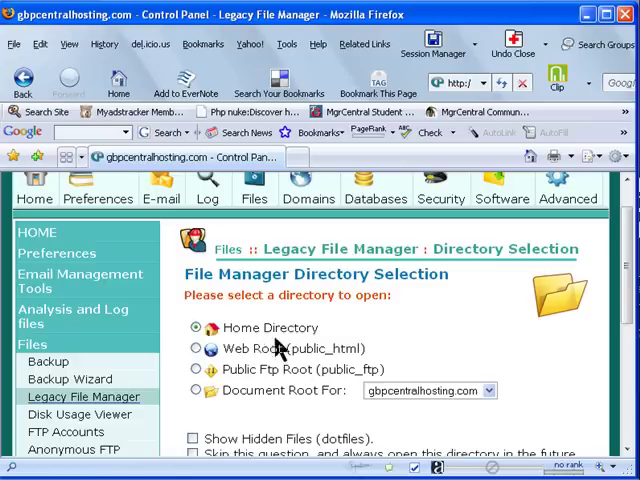
click(196, 348)
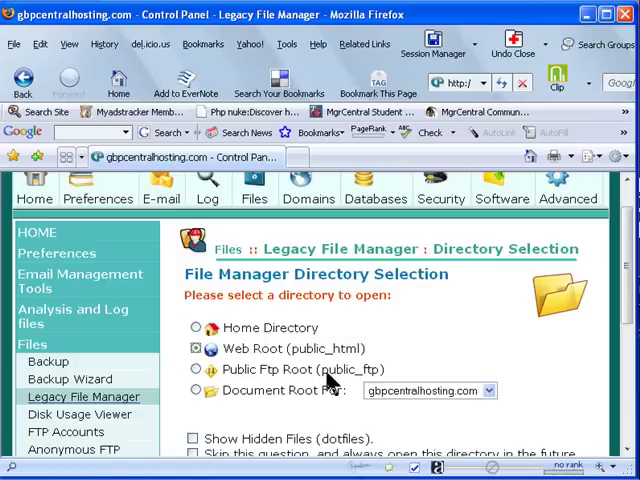
scroll(543, 345, down, 1)
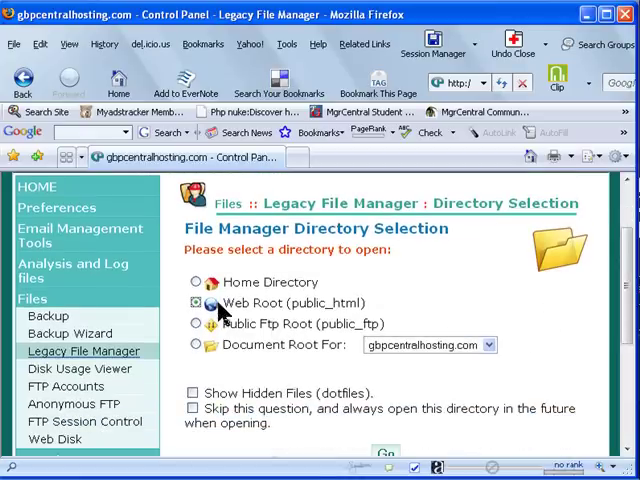
click(196, 283)
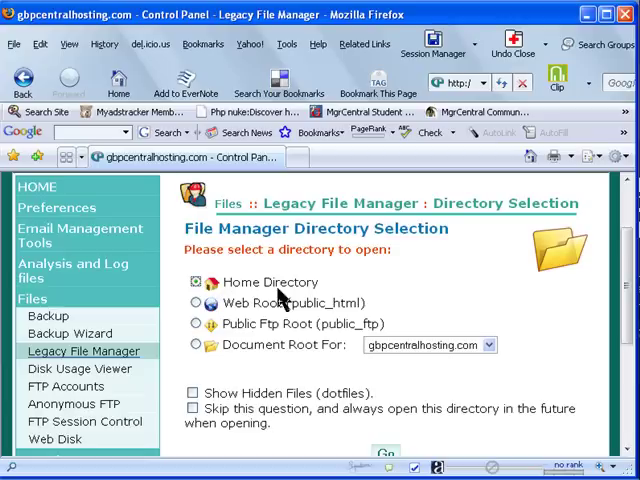
click(387, 456)
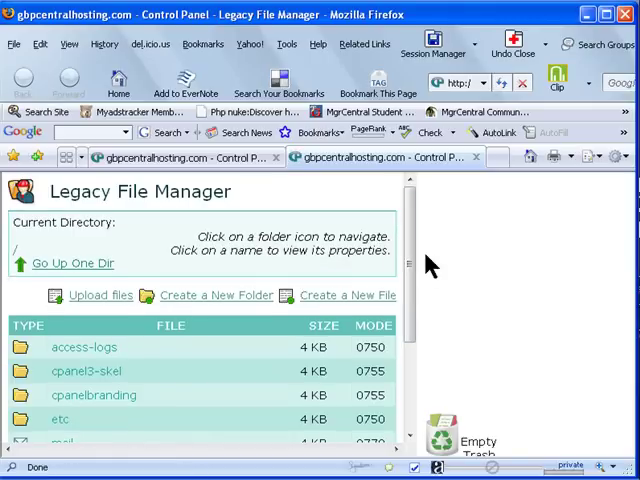
drag(410, 265, 408, 345)
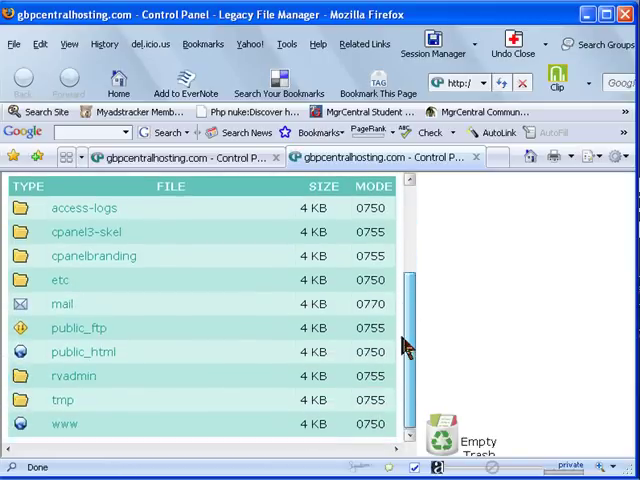
Step: Open public_html to list cgi-bin, index.html and the phpnuke8.1 archive
click(21, 352)
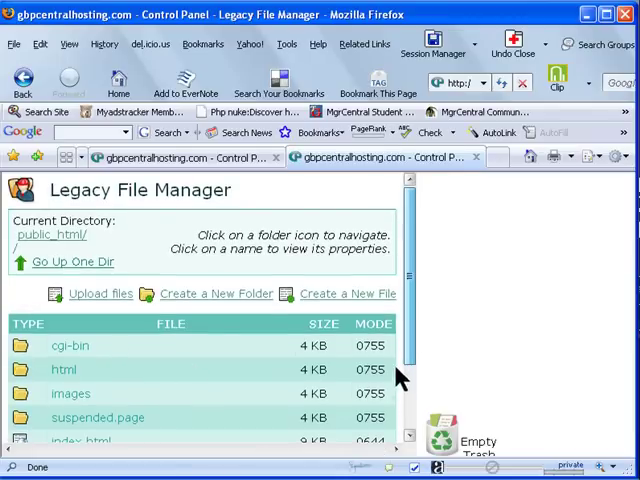
drag(412, 312, 418, 345)
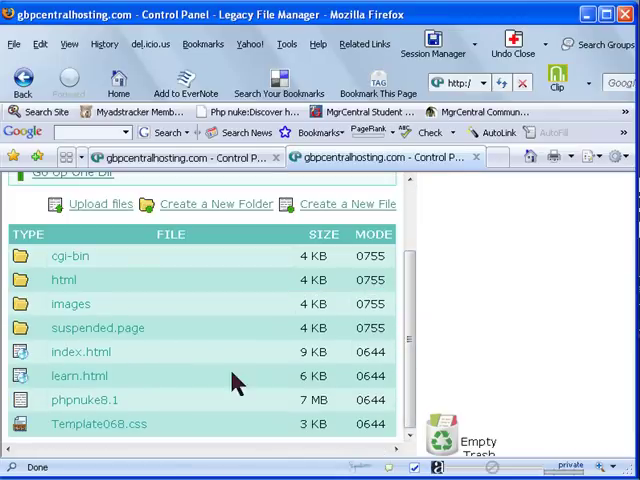
Step: Select phpnuke8.1 to show its Zip archive properties and actions
click(86, 401)
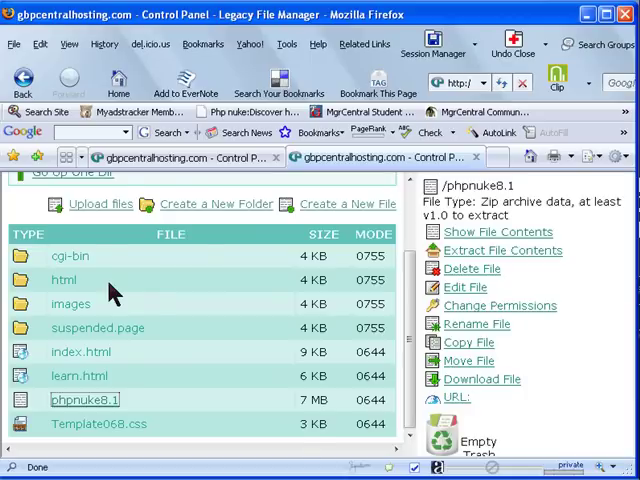
scroll(112, 293, up, 3)
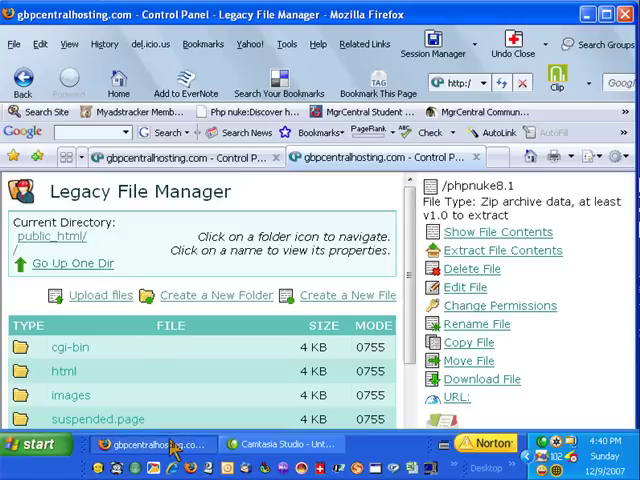
Step: Return to cPanel Home in the first tab and open MySQL Databases
click(222, 160)
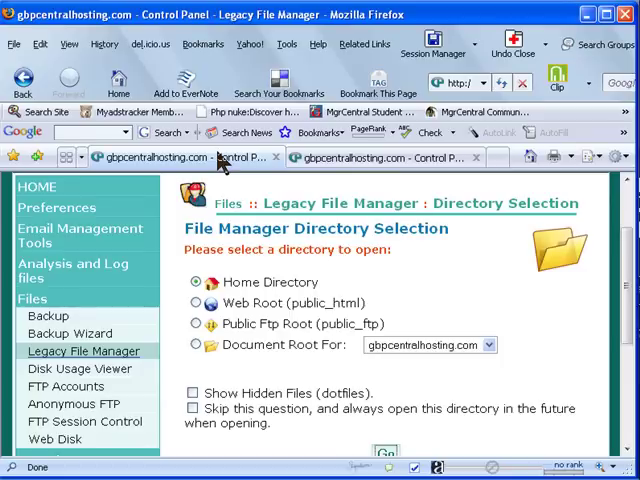
click(23, 80)
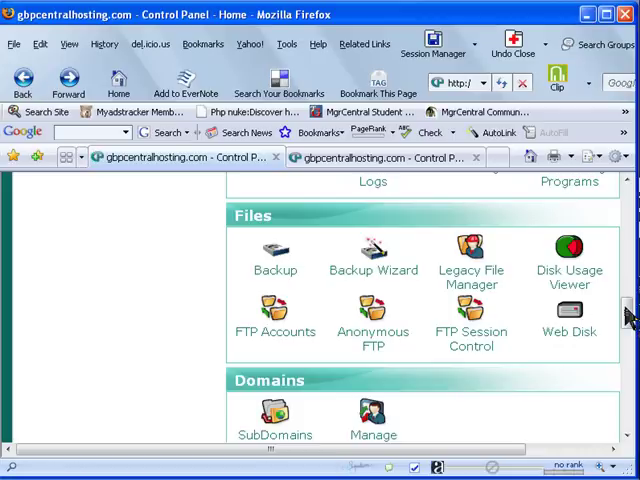
drag(627, 313, 627, 343)
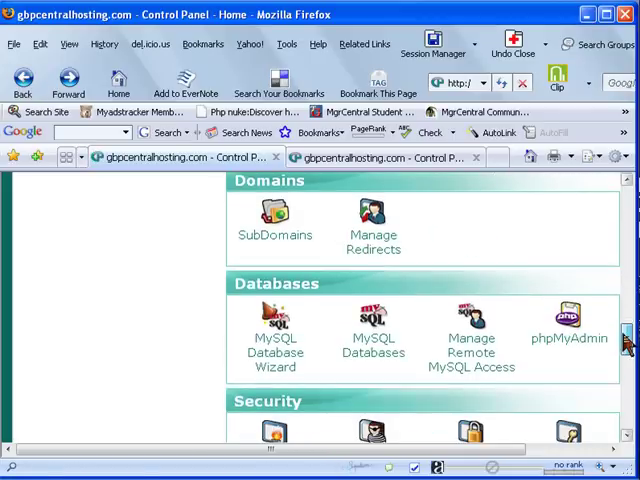
click(569, 338)
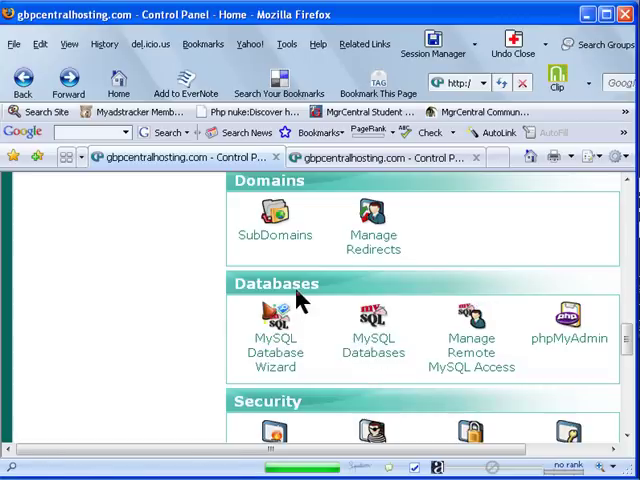
click(378, 348)
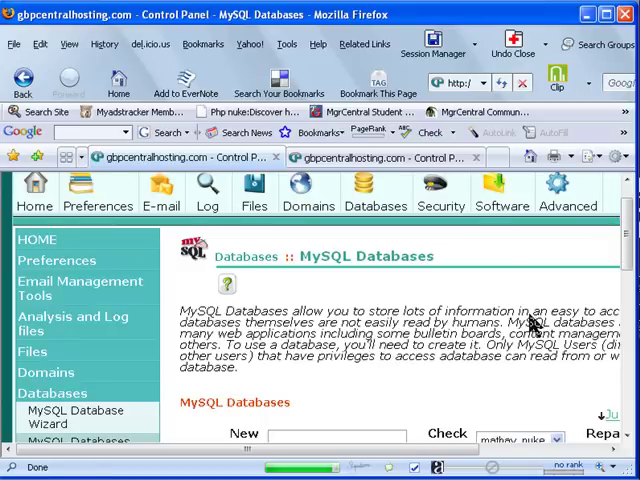
mouse_move(627, 225)
mouse_down()
mouse_move(627, 255)
mouse_move(627, 185)
mouse_move(627, 330)
mouse_up()
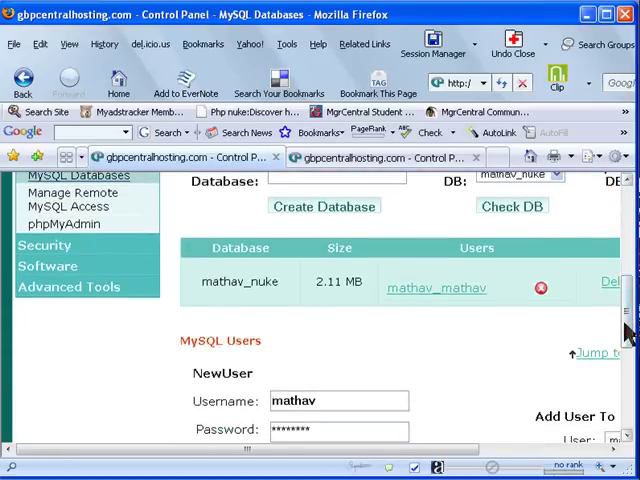
drag(627, 320, 627, 300)
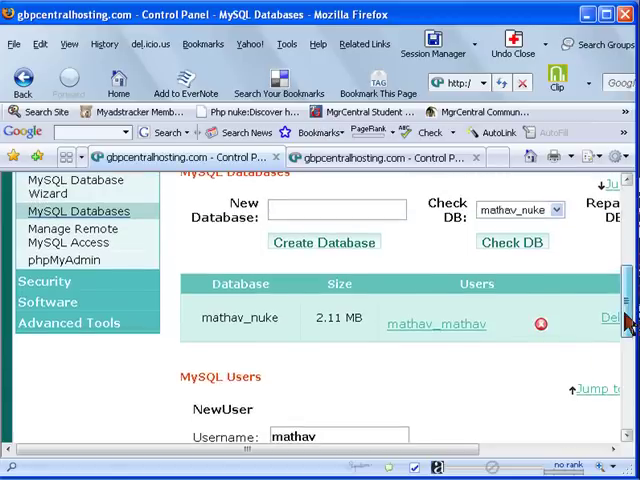
Step: Enter 'phpnuke' as the New Database name and create it
click(287, 215)
text(phpnuke)
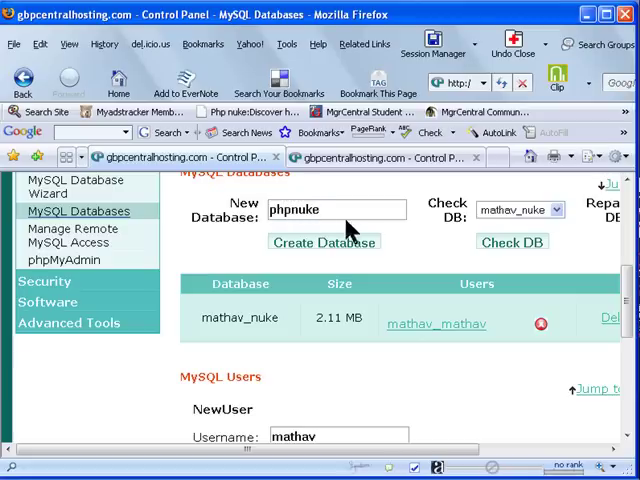
click(340, 244)
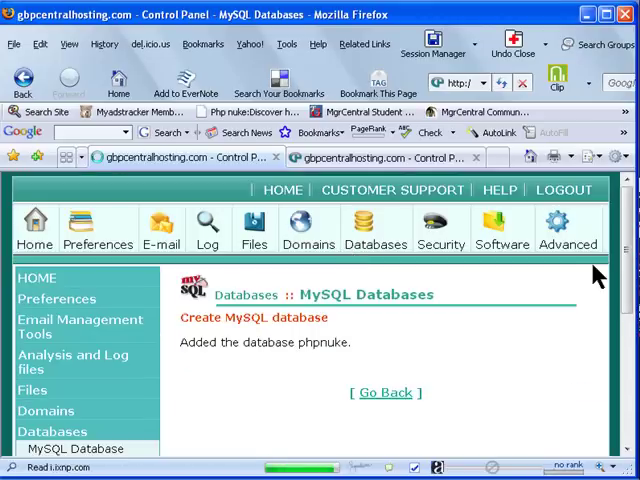
mouse_move(625, 235)
mouse_down()
mouse_move(625, 320)
mouse_move(625, 250)
mouse_up()
Step: Go back to MySQL Databases, where mathav_phpnuke now appears at 0.01 MB
click(385, 343)
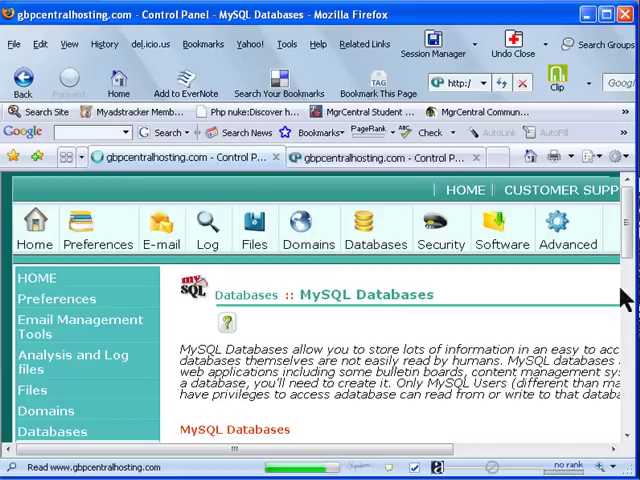
drag(628, 228, 628, 295)
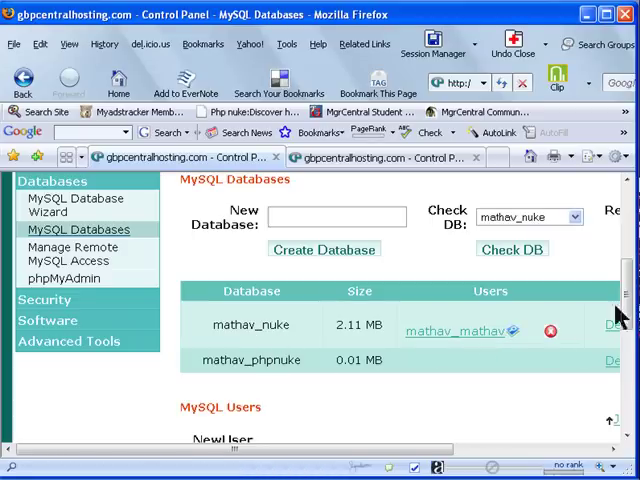
drag(630, 295, 630, 335)
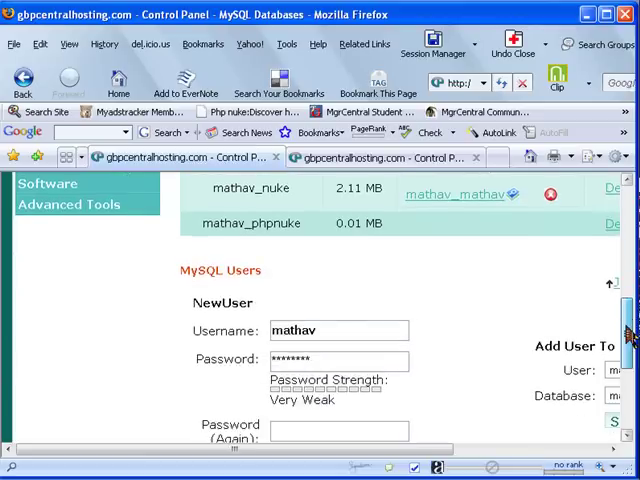
Step: Add MySQL user 'php-nuke', entering the same password in both fields
click(350, 330)
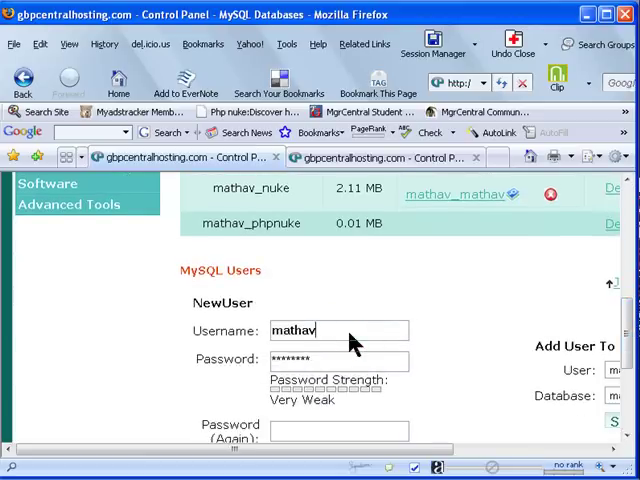
key(BackSpace)
key(BackSpace)
key(BackSpace)
key(BackSpace)
text(php-nuke)
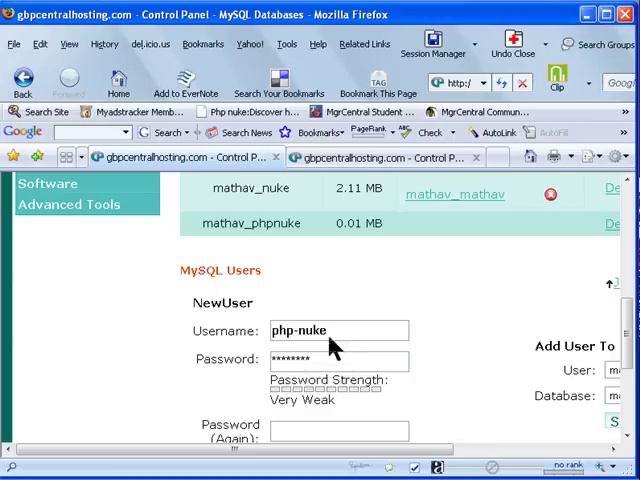
click(312, 360)
text(*)
click(288, 432)
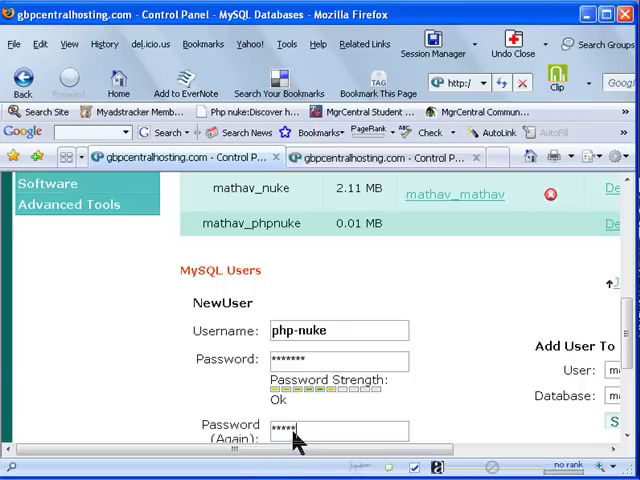
text(*)
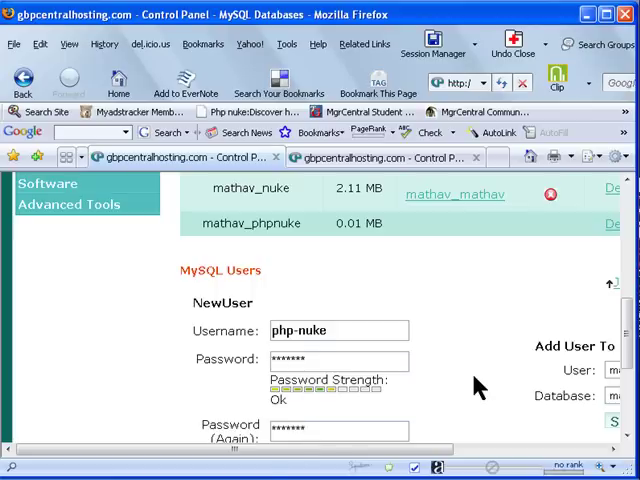
scroll(476, 386, down, 3)
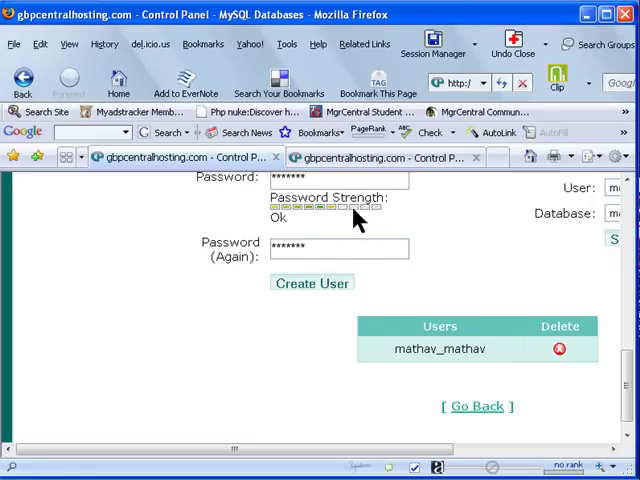
click(316, 258)
click(312, 283)
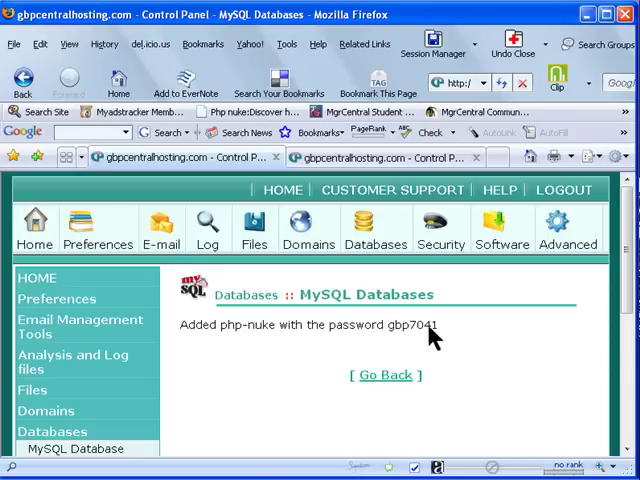
scroll(445, 335, down, 1)
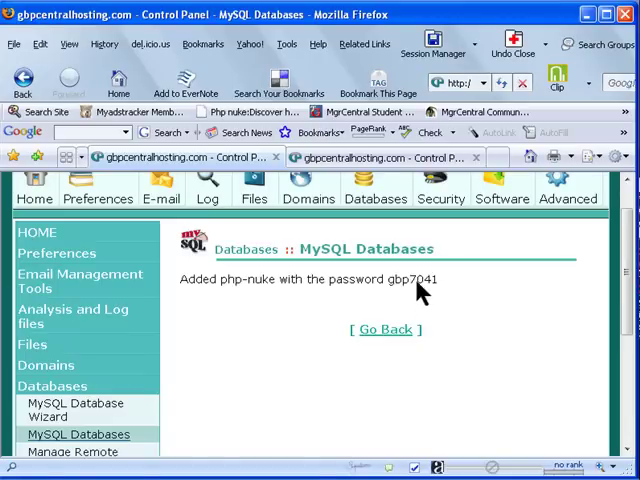
Step: Go back to MySQL Databases and reach the Add User To Database form
click(390, 330)
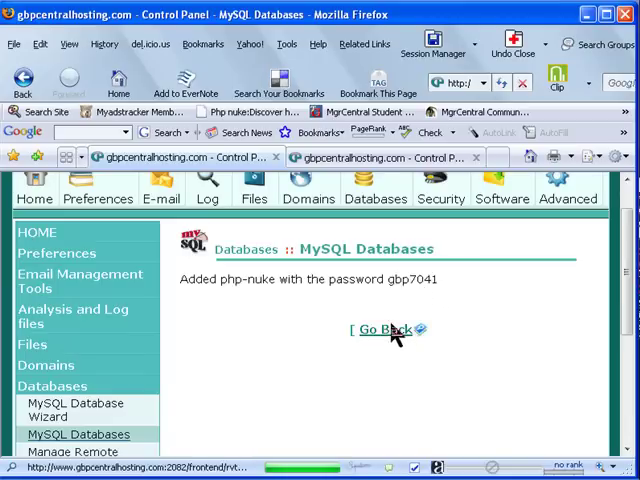
click(390, 330)
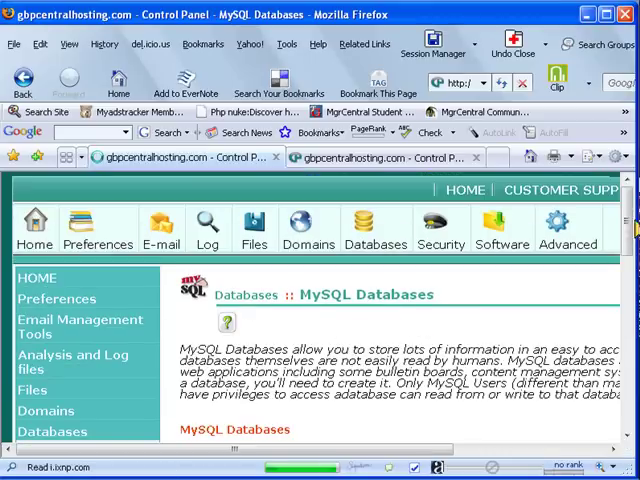
drag(625, 215, 625, 292)
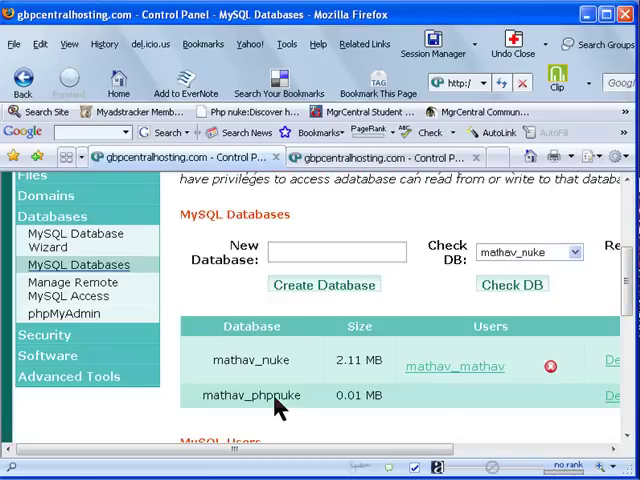
scroll(278, 406, down, 1)
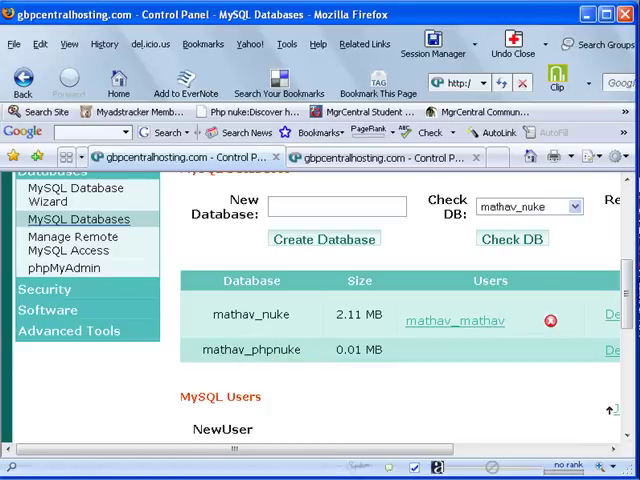
drag(628, 285, 628, 340)
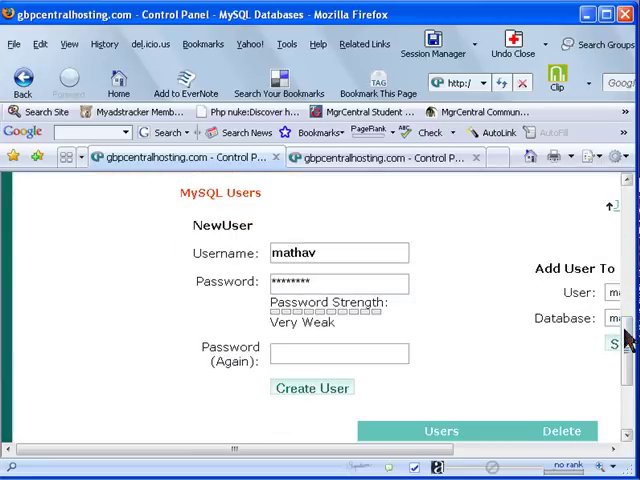
drag(400, 449, 574, 452)
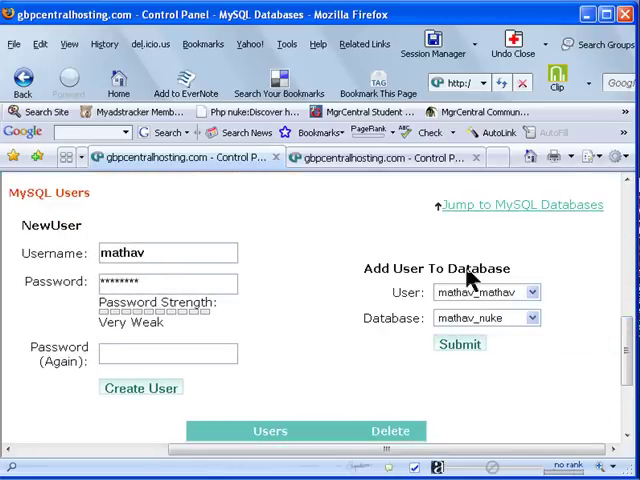
Step: Pair user mathav_phpnuke with database mathav_phpnuke and submit
click(533, 292)
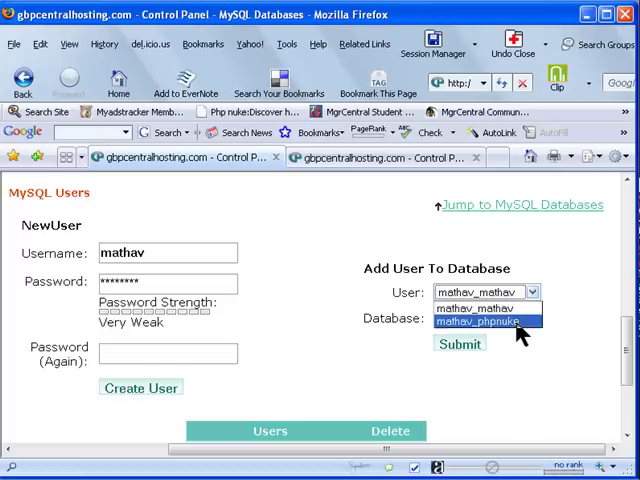
click(478, 321)
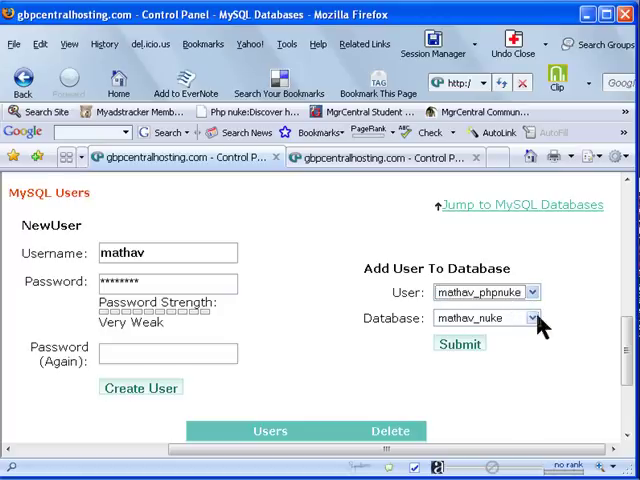
click(532, 318)
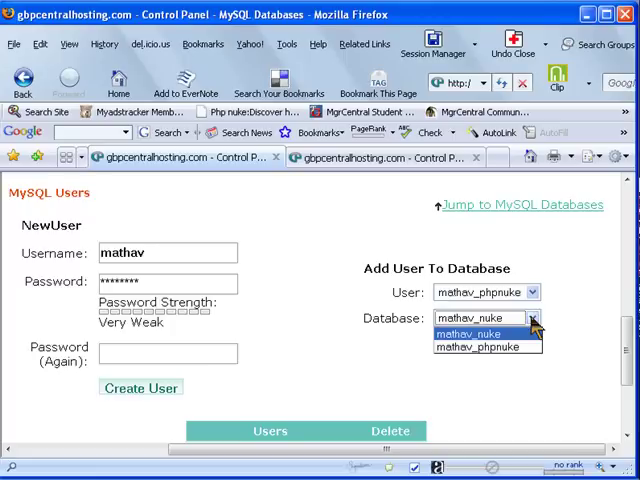
click(478, 347)
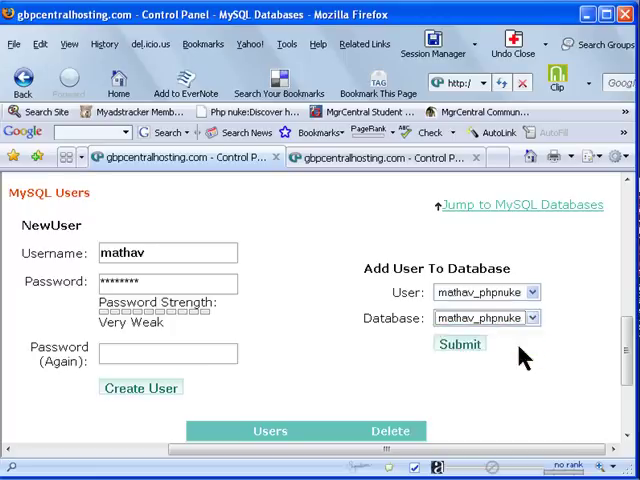
click(460, 344)
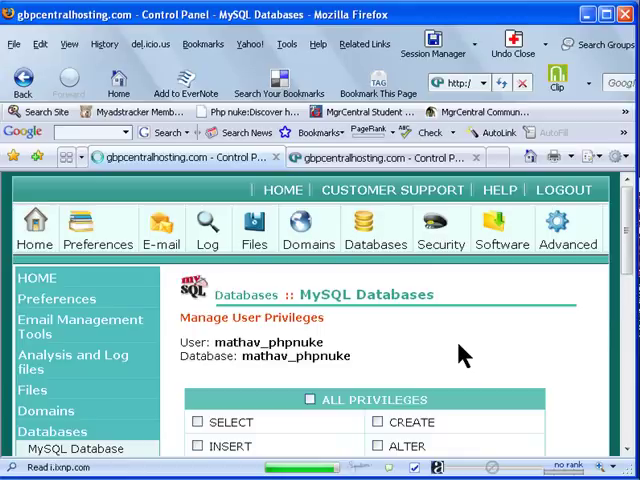
drag(630, 248, 628, 335)
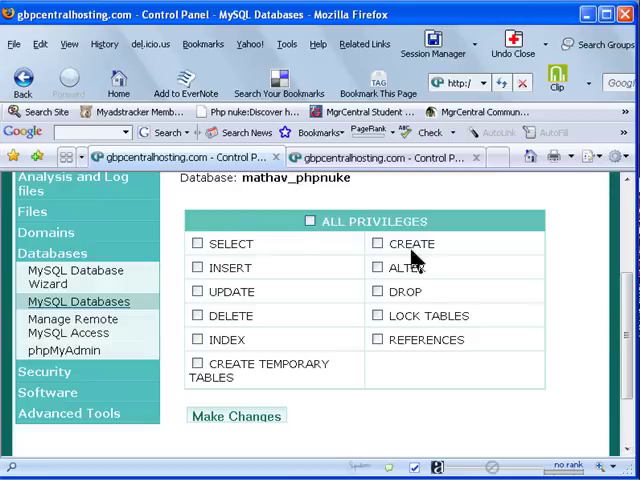
Step: Tick ALL PRIVILEGES for mathav_phpnuke on database mathav_phpnuke and save the changes
click(310, 221)
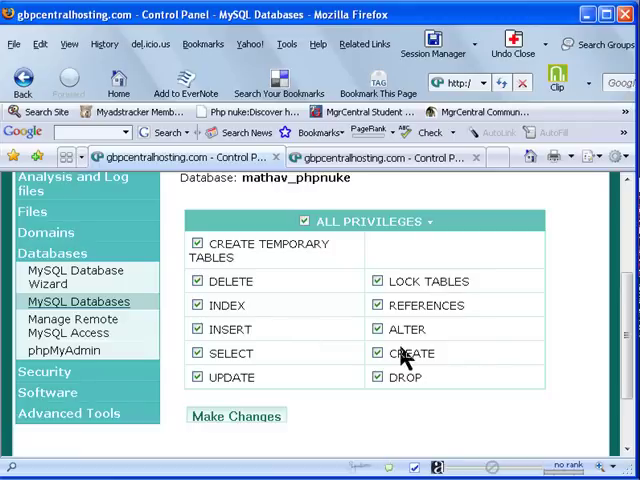
click(237, 416)
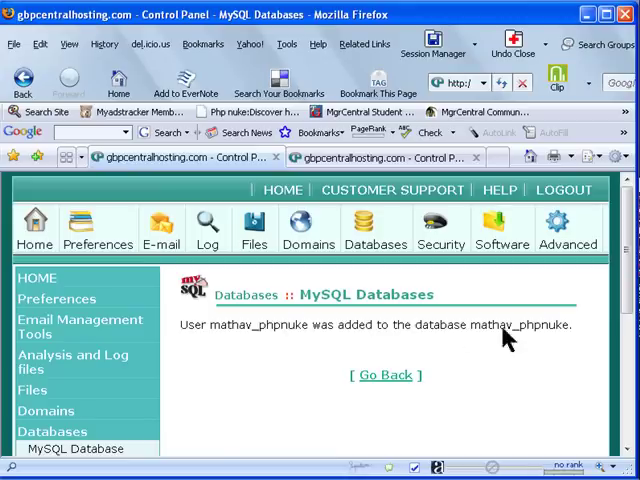
Step: Navigate back from the privileges page to cPanel's Databases section
click(391, 380)
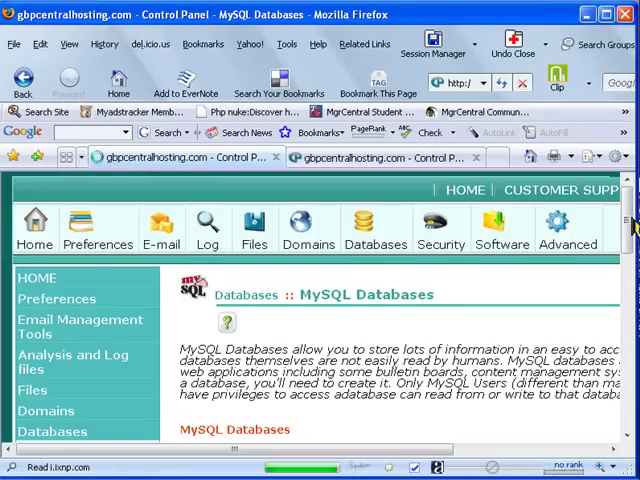
drag(632, 228, 624, 305)
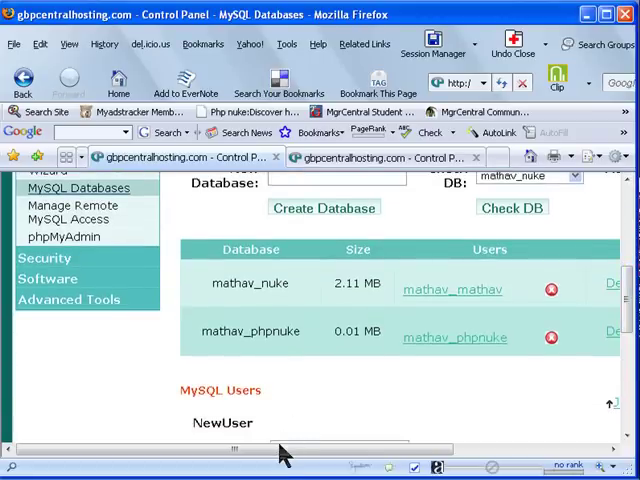
drag(282, 449, 418, 460)
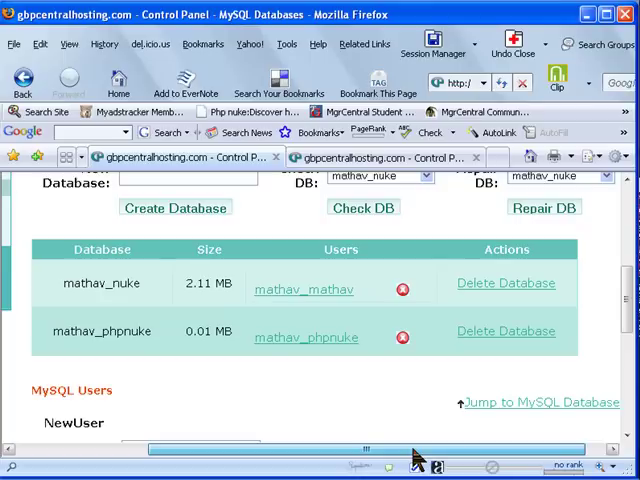
click(23, 85)
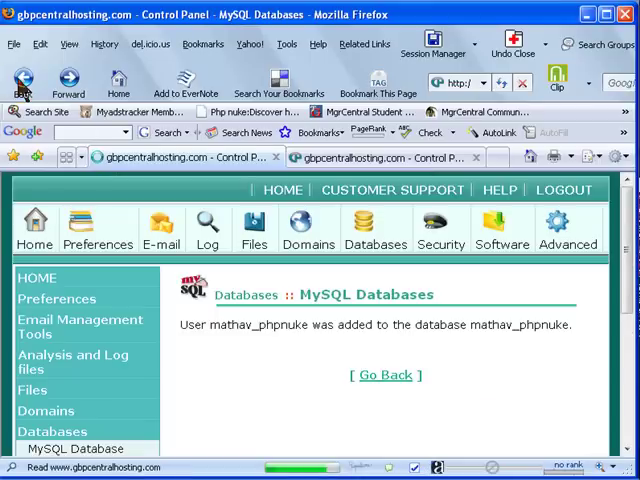
click(23, 85)
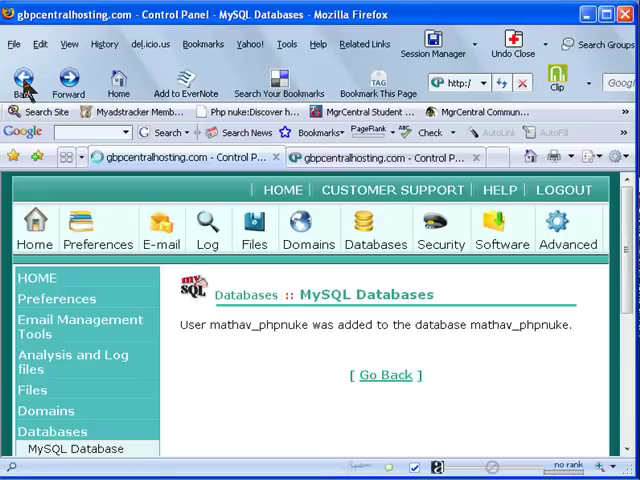
click(23, 85)
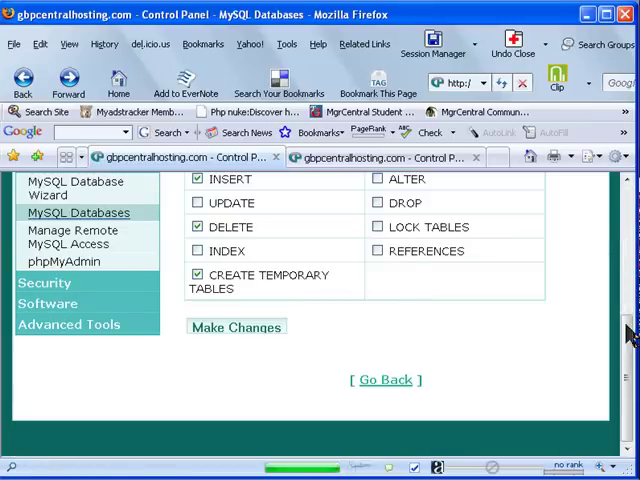
drag(628, 331, 627, 200)
click(375, 244)
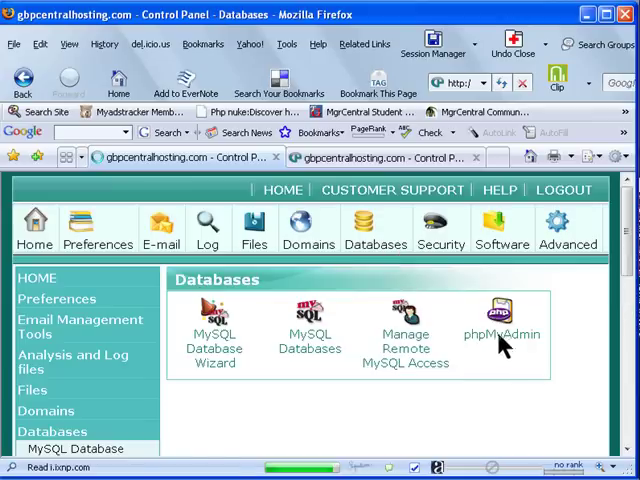
Step: Launch phpMyAdmin from cPanel and open mathav_phpnuke from its database list
click(502, 334)
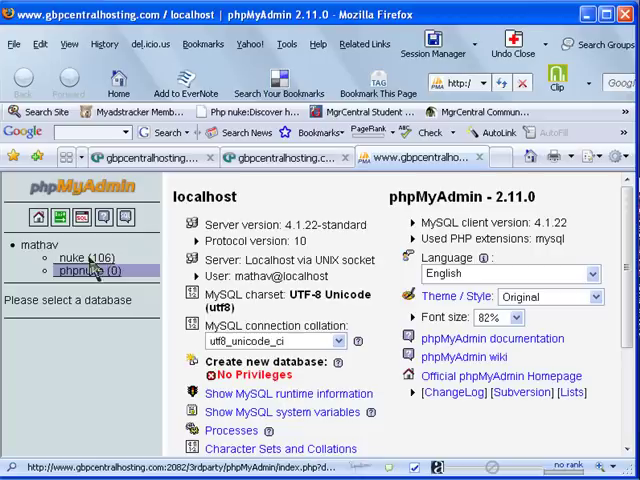
scroll(85, 262, down, 2)
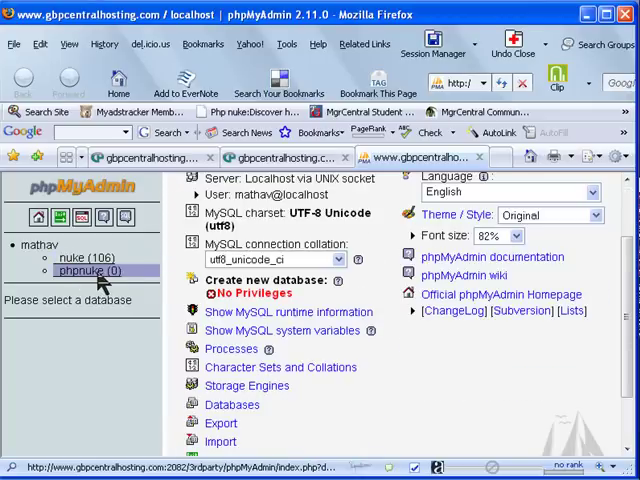
click(232, 405)
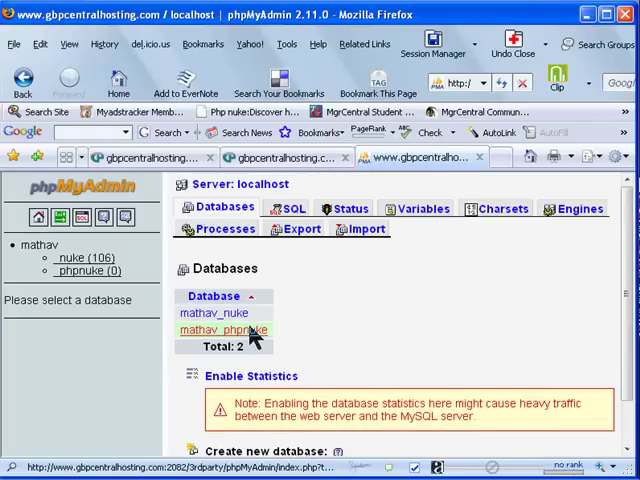
click(252, 342)
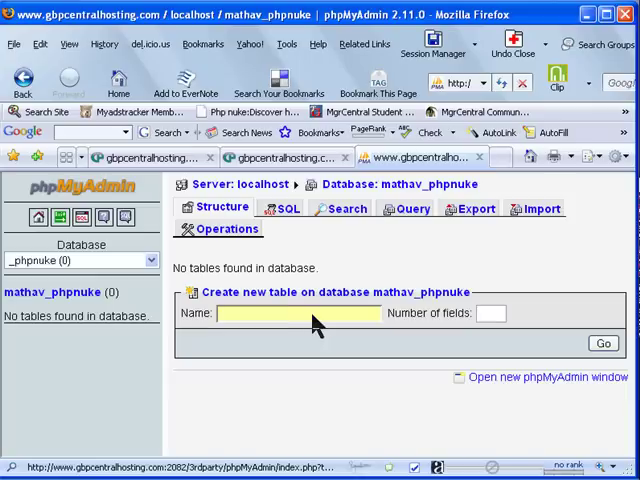
Step: Open the Import page for mathav_phpnuke and bring up the File Upload chooser
click(541, 208)
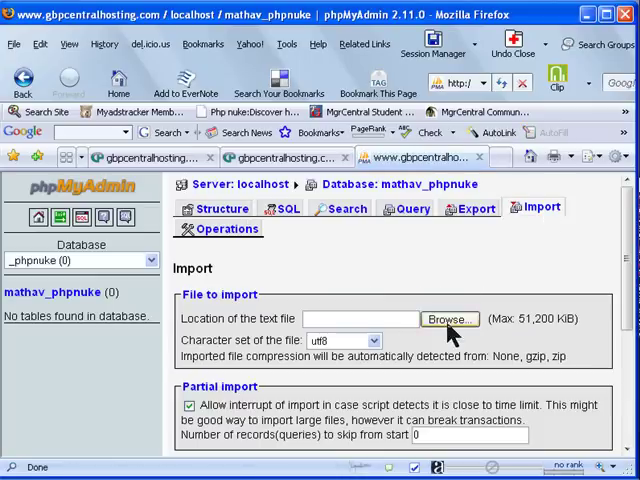
click(449, 320)
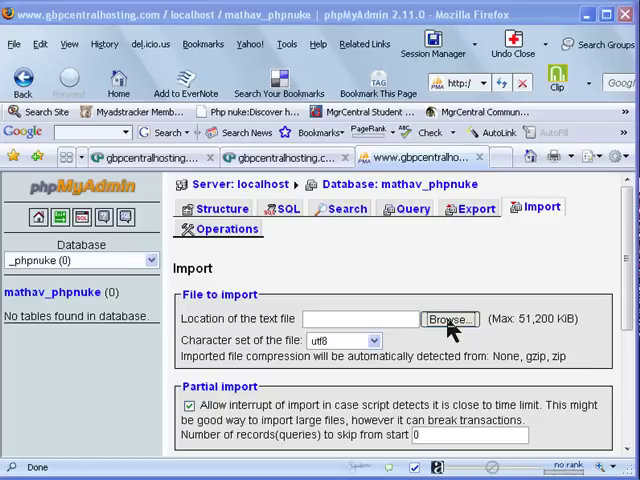
click(449, 320)
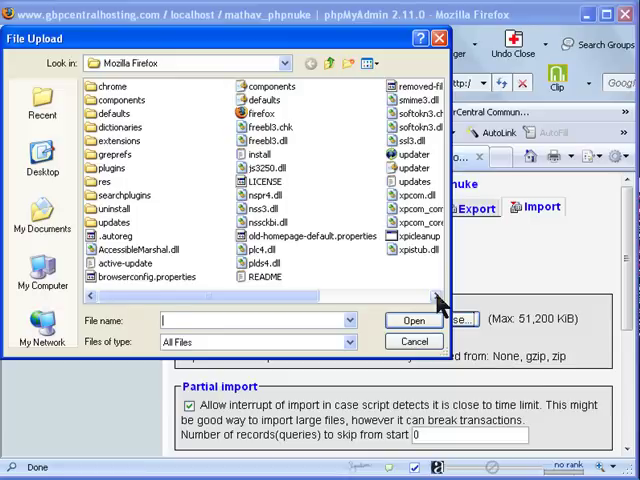
Step: Browse the File Upload dialog to the C: drive and open the PHPNuke-8.1.2 folder
click(437, 296)
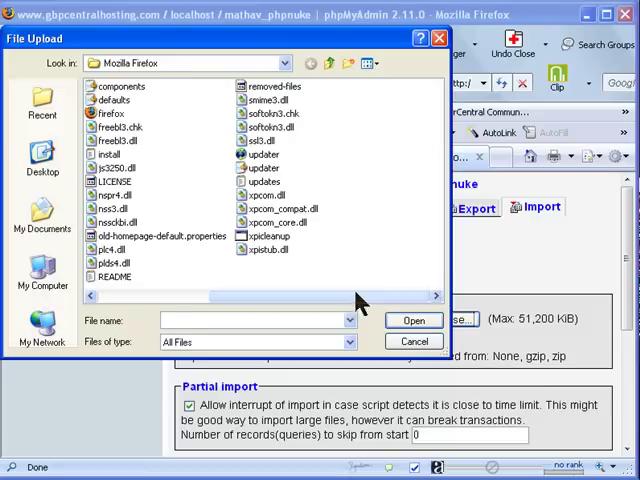
drag(260, 298, 143, 296)
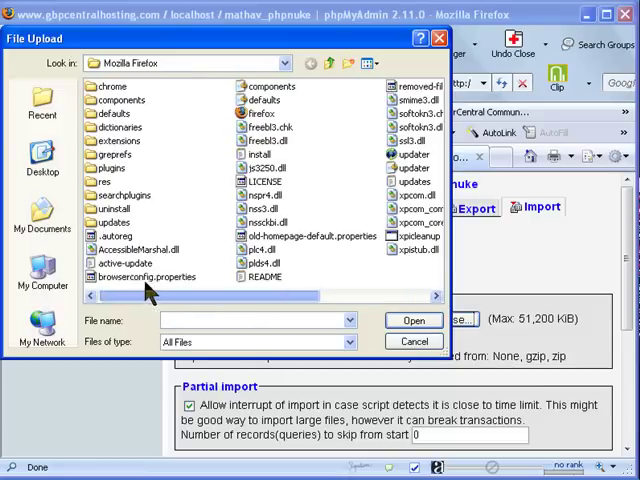
click(285, 63)
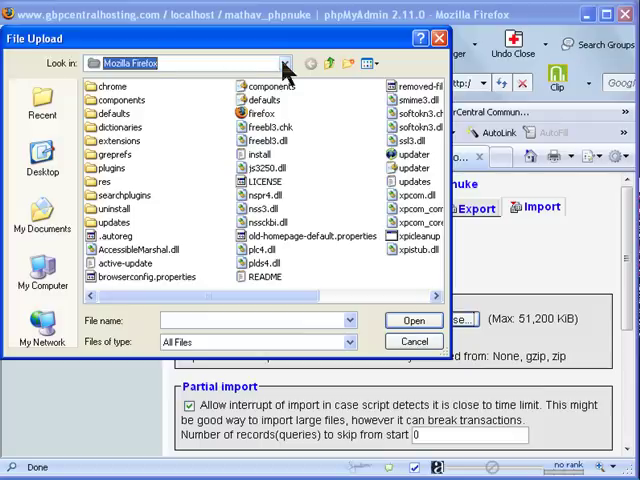
click(285, 66)
click(285, 66)
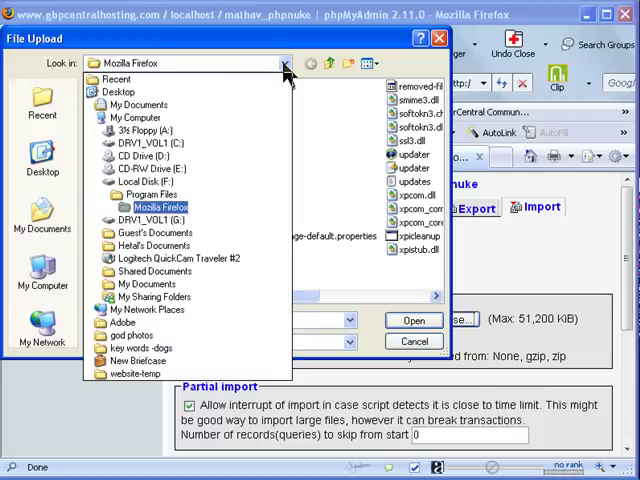
click(148, 143)
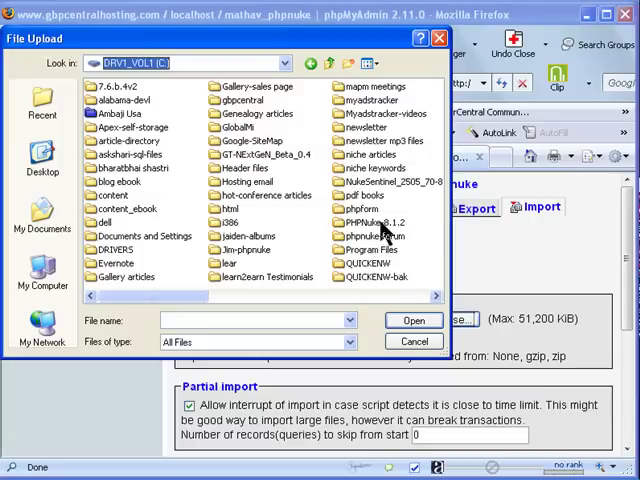
click(345, 224)
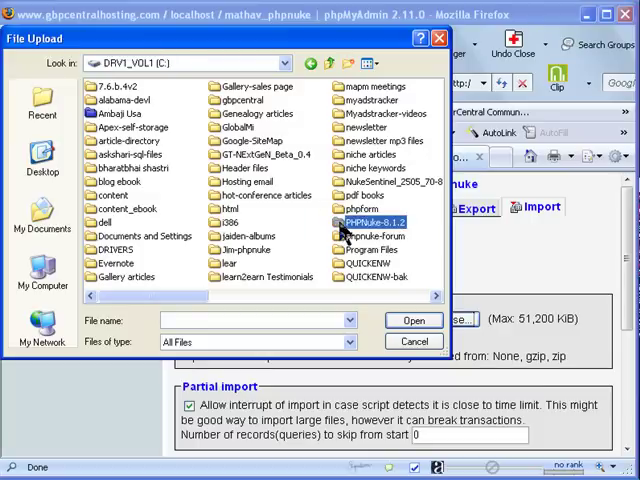
double_click(345, 224)
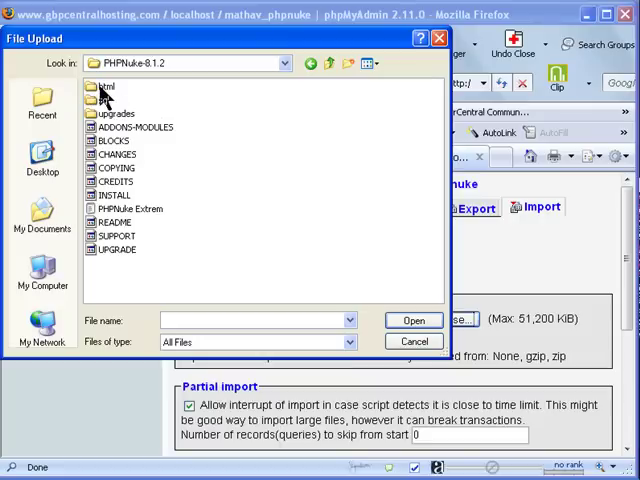
Step: Open the sql folder inside PHPNuke-8.1.2 and choose the nuke file for import
click(103, 88)
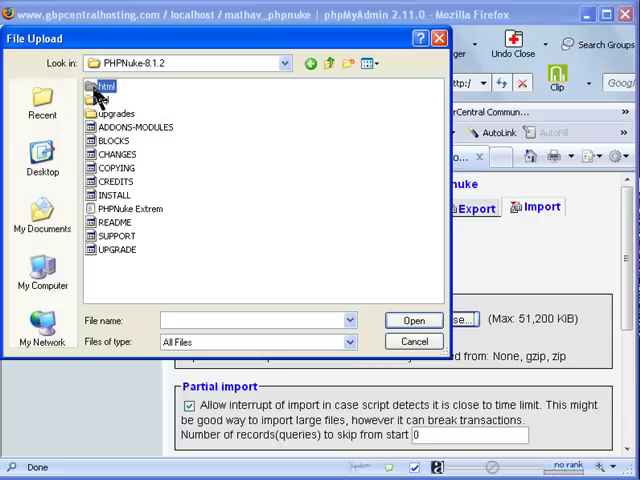
double_click(103, 88)
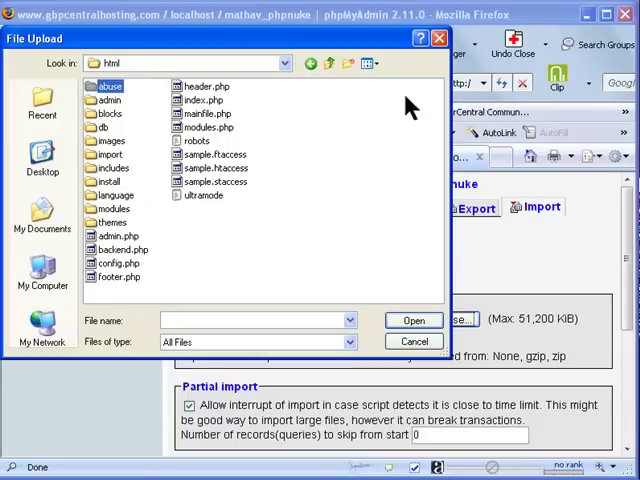
click(284, 63)
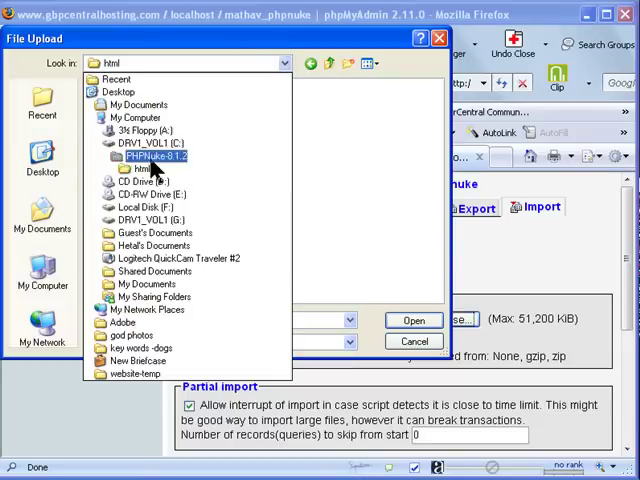
click(155, 157)
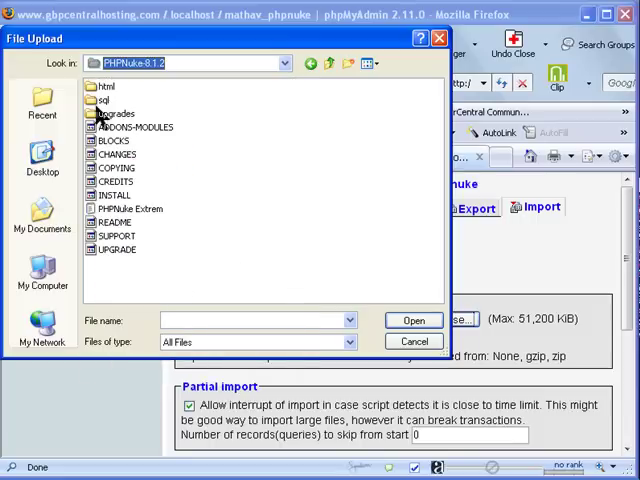
click(100, 100)
double_click(100, 100)
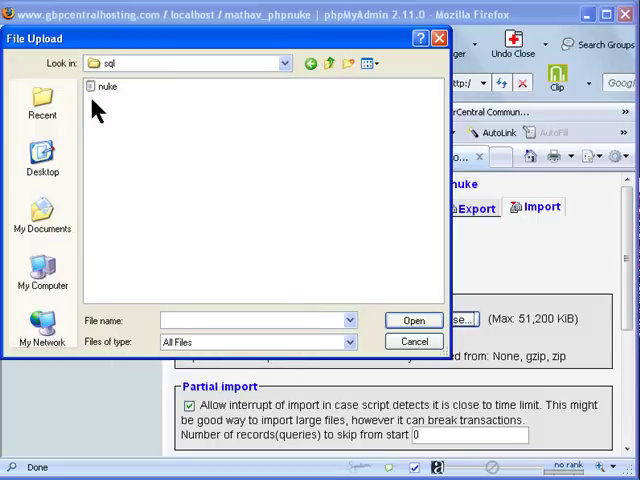
click(100, 88)
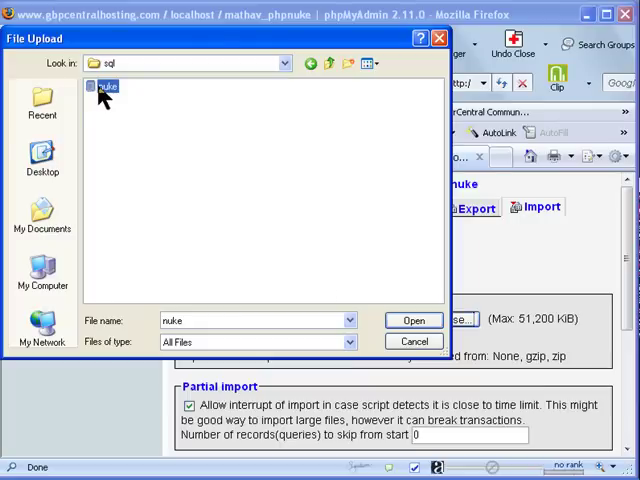
click(414, 320)
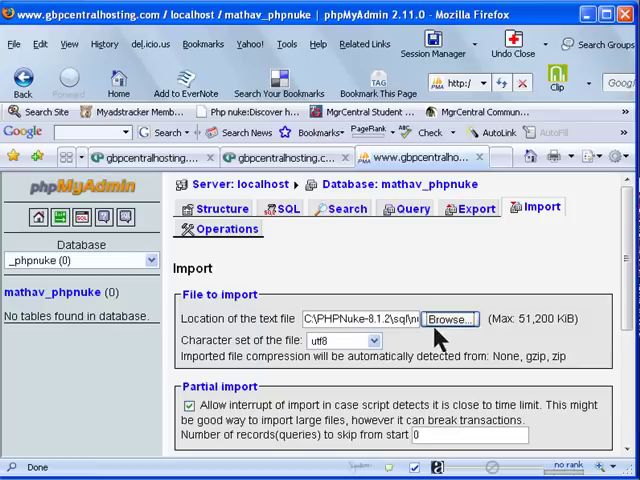
drag(627, 250, 630, 458)
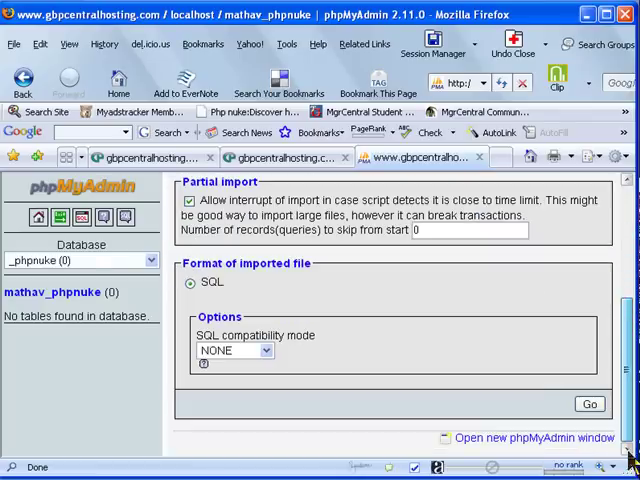
Step: Run the import of the nuke SQL file into mathav_phpnuke
click(591, 407)
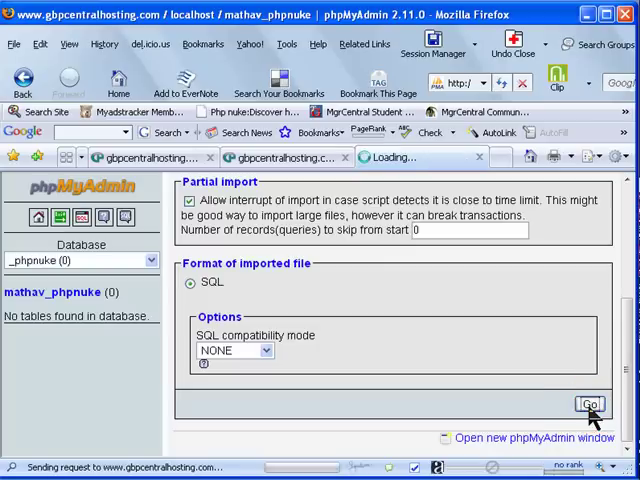